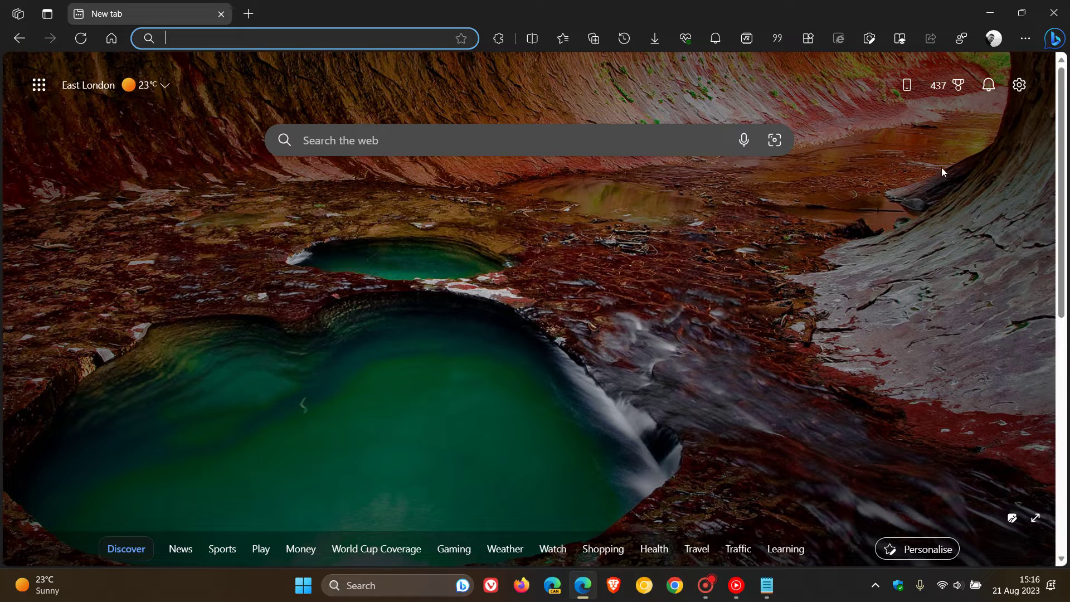
Verify Startup boost is off in Edge's System and performance settings, then close Edge.
left_click(1026, 41)
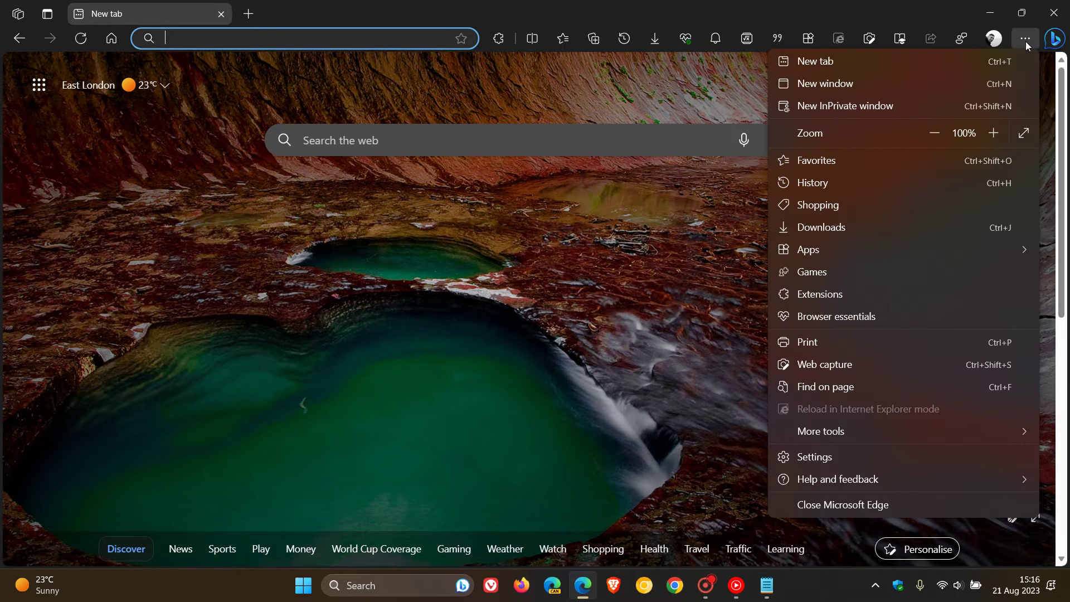
left_click(892, 453)
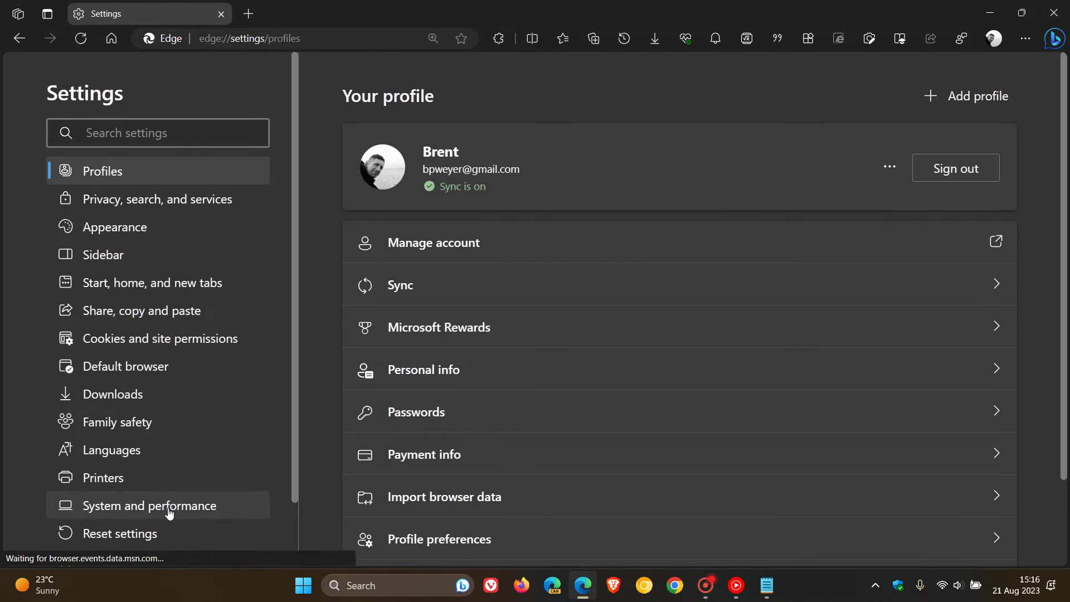
left_click(169, 508)
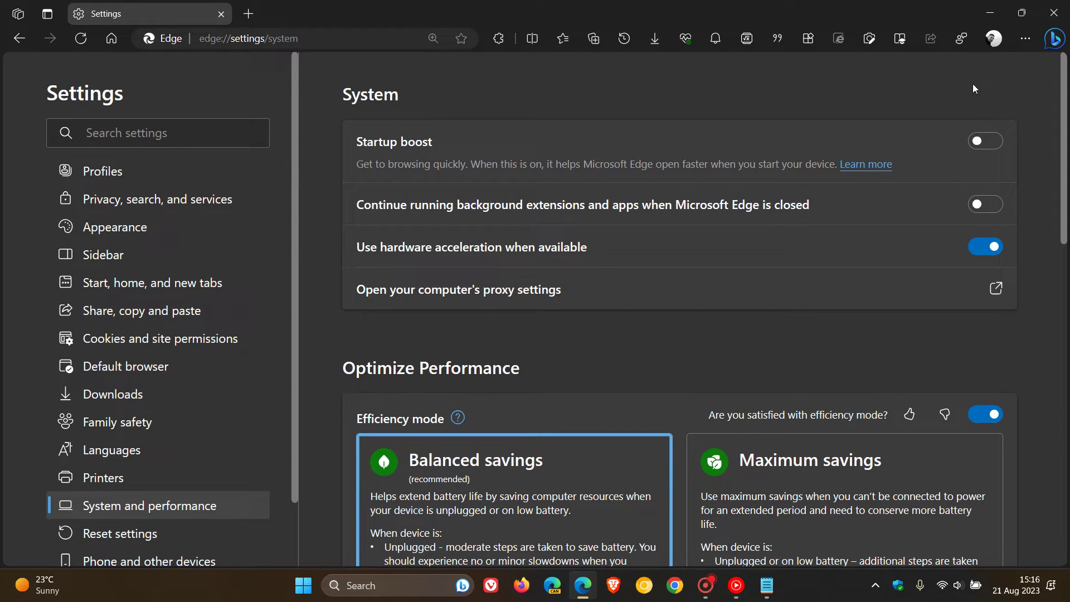
left_click(1055, 11)
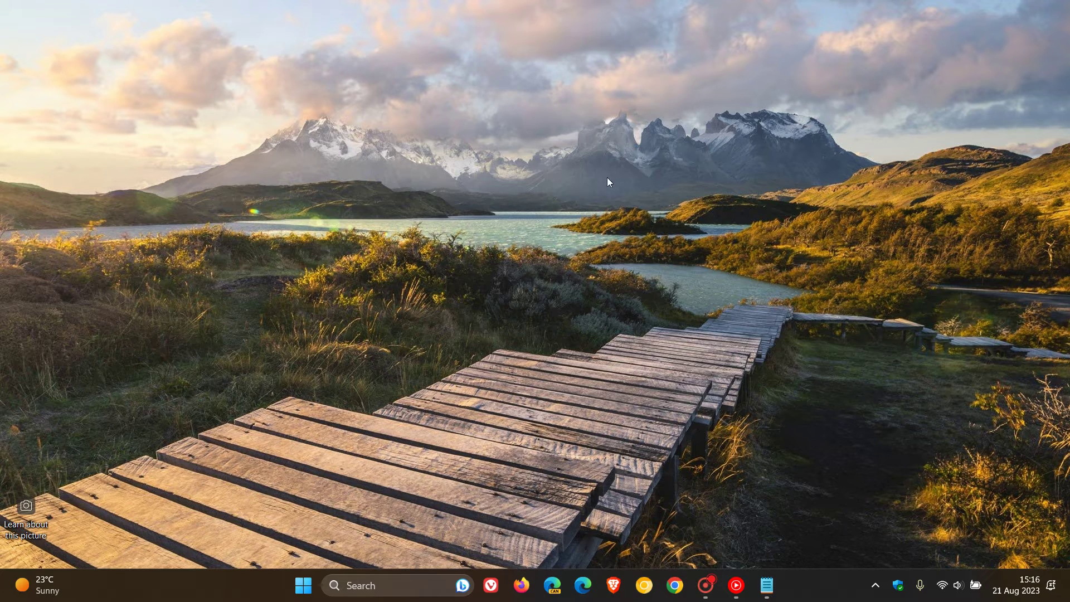
Remove the Microsoft Edge icon from the taskbar with Unpin from taskbar.
right_click(587, 592)
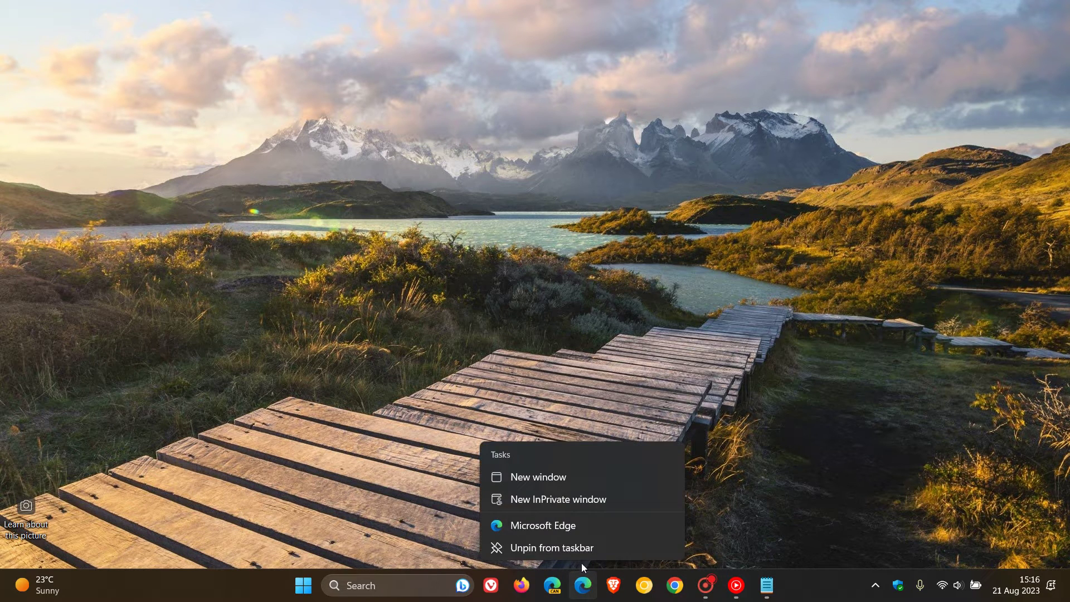
left_click(580, 544)
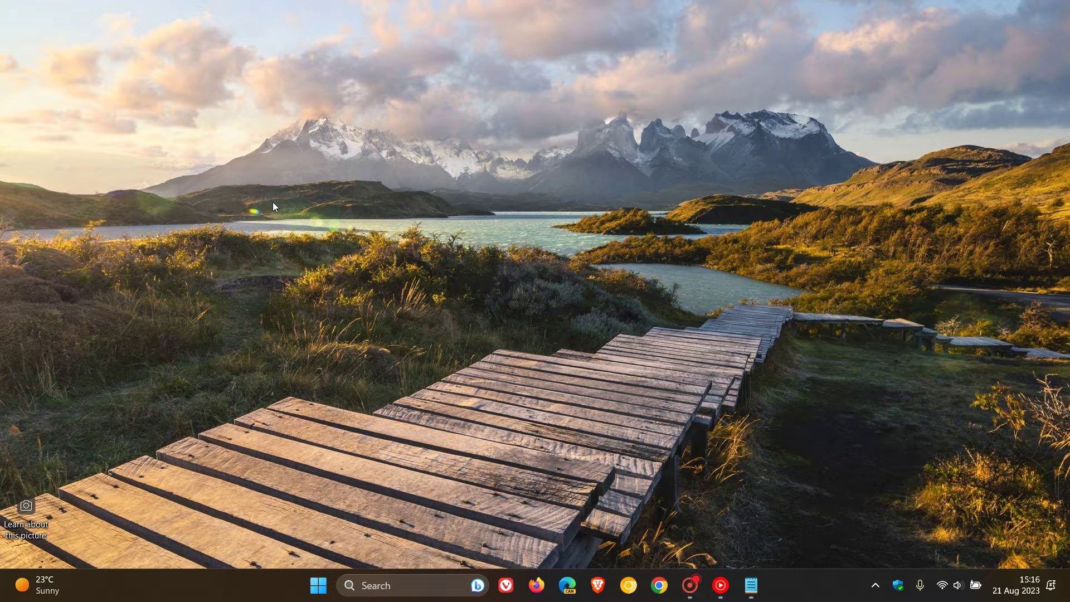
Find Microsoft Edge under All apps and open its shortcut's folder, Start Menu\Programs.
left_click(319, 590)
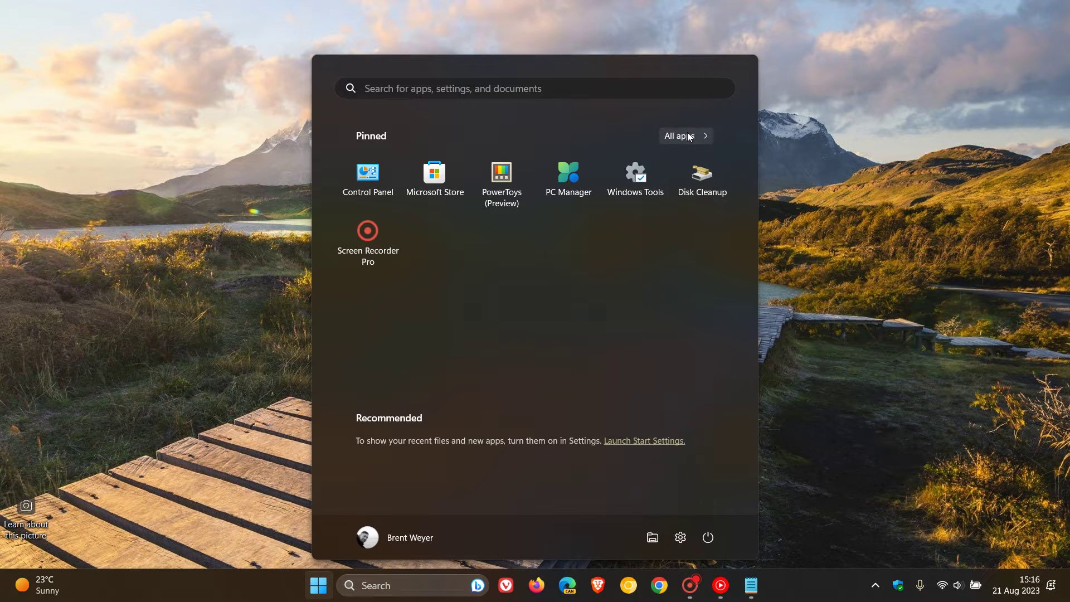
left_click(689, 137)
scroll(592, 248, "down", 7)
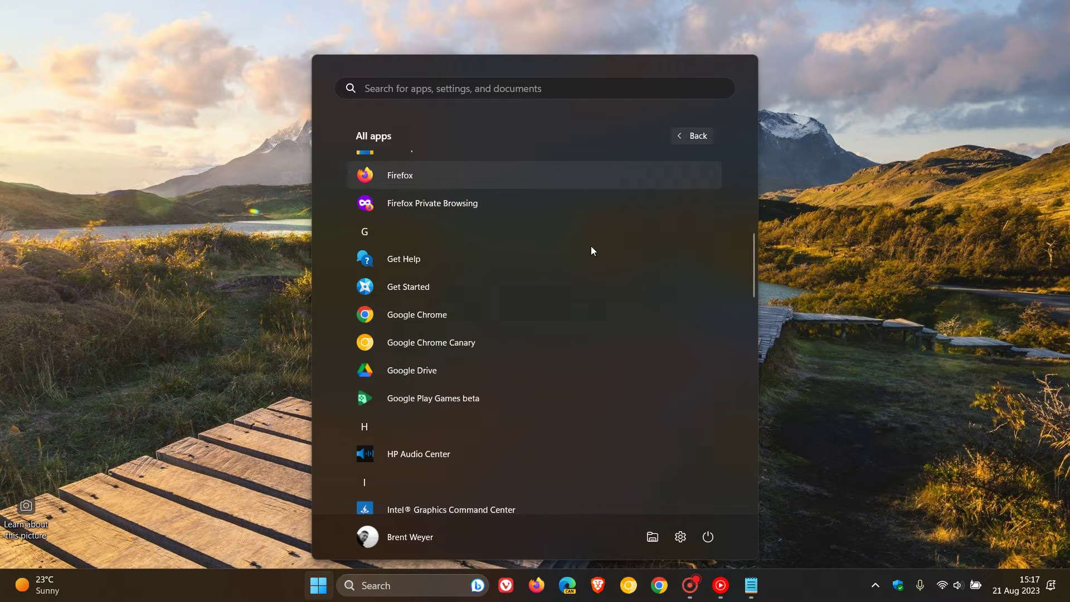
scroll(591, 246, "down", 5)
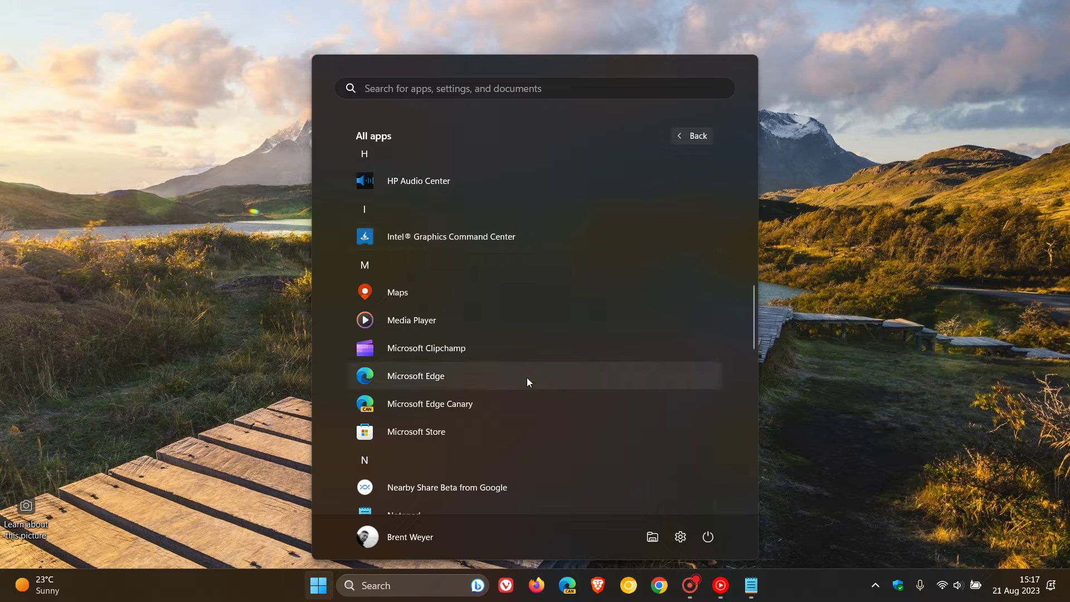
right_click(527, 377)
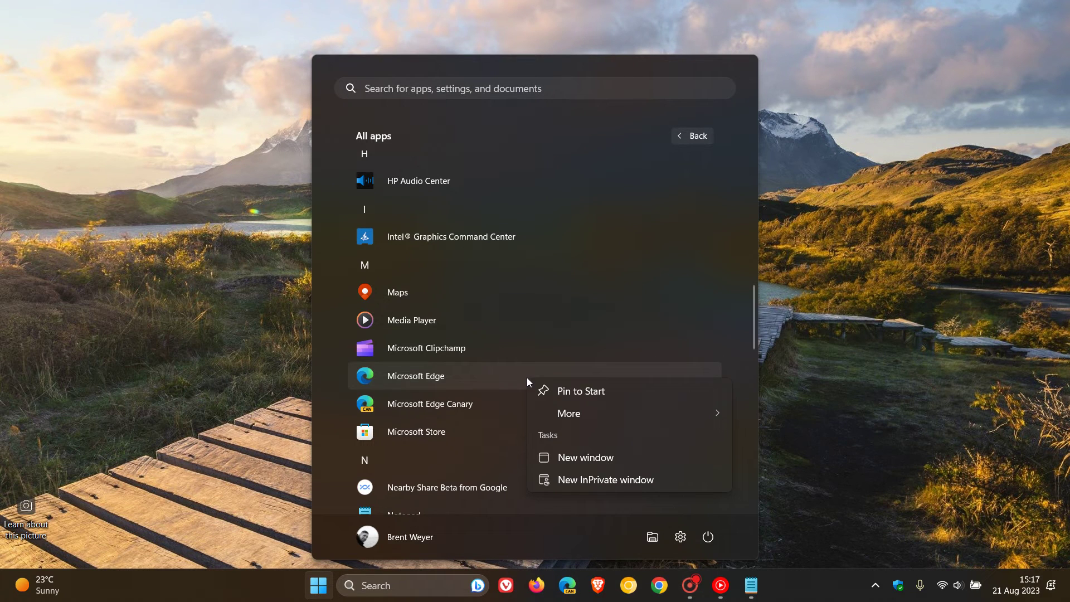
mouse_move(629, 415)
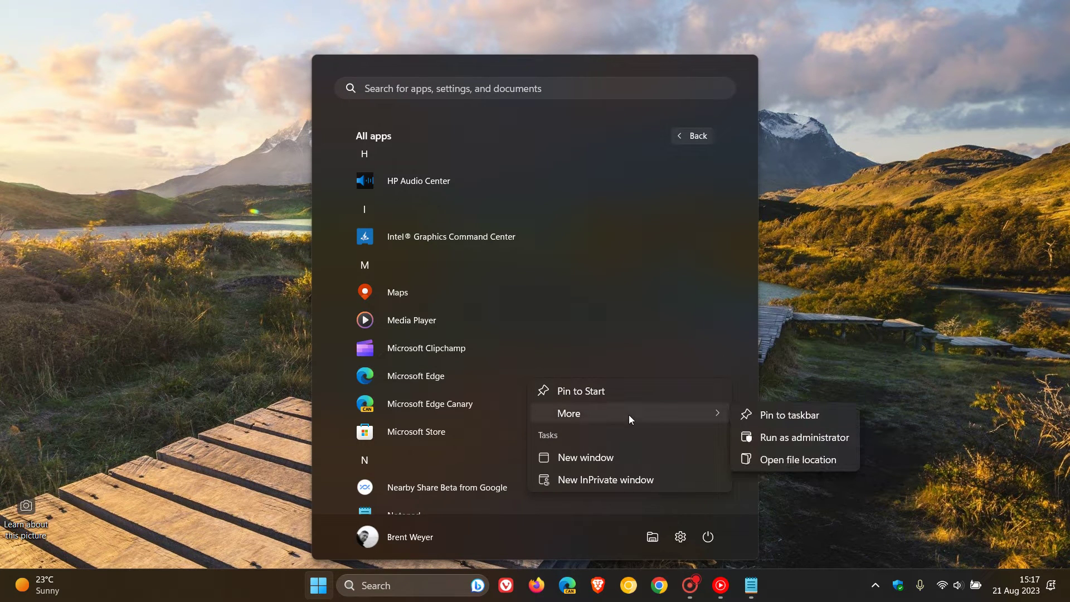
left_click(787, 460)
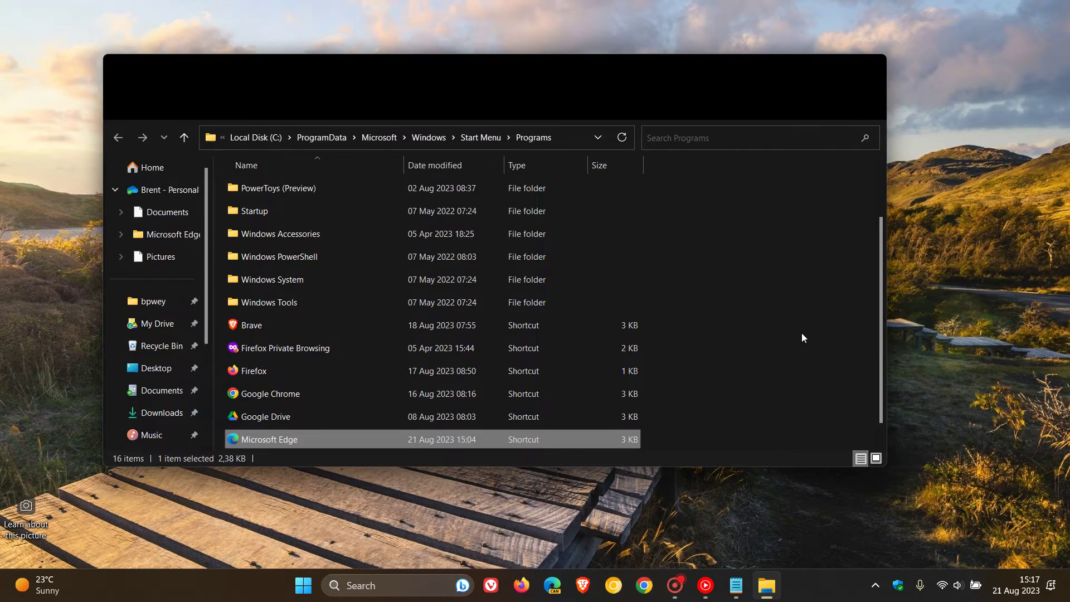
Maximize Explorer and open the Microsoft Edge shortcut's Properties showing its msedge.exe Target.
left_click(849, 65)
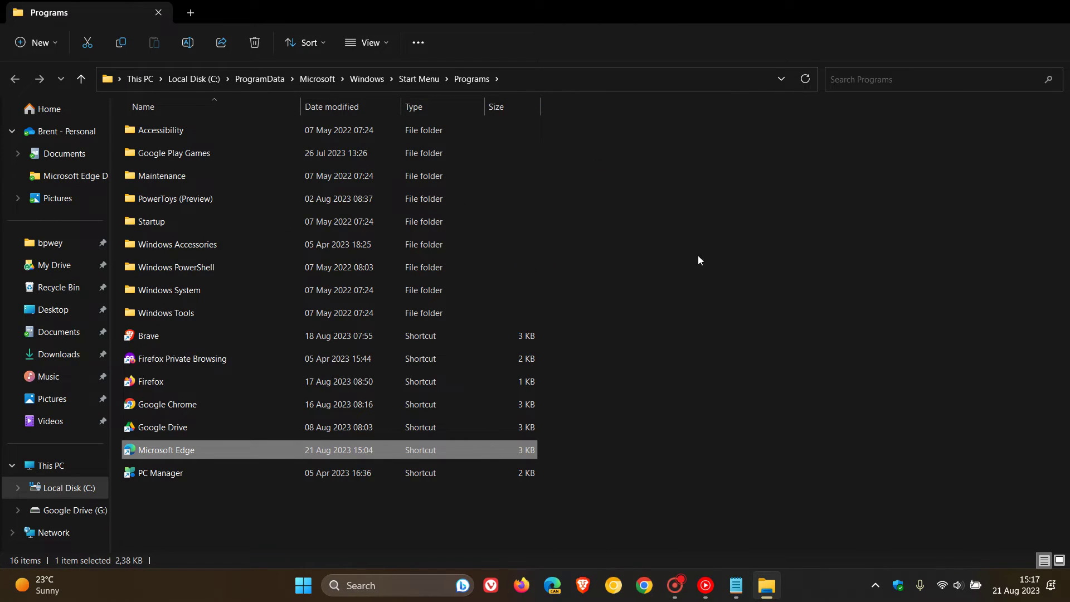
right_click(253, 450)
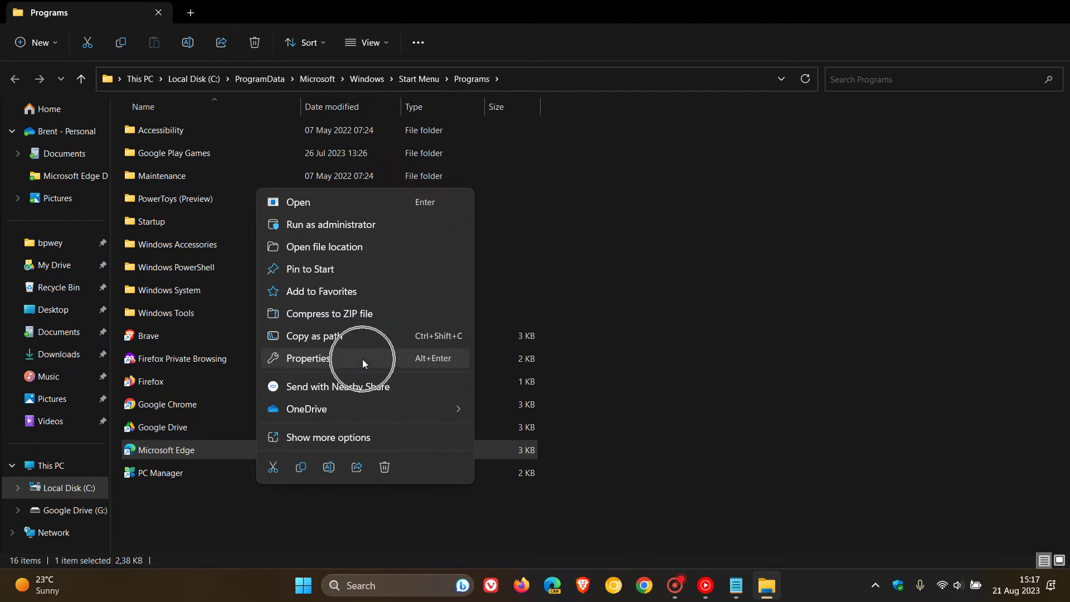
left_click(362, 364)
left_click_drag(416, 181, 629, 158)
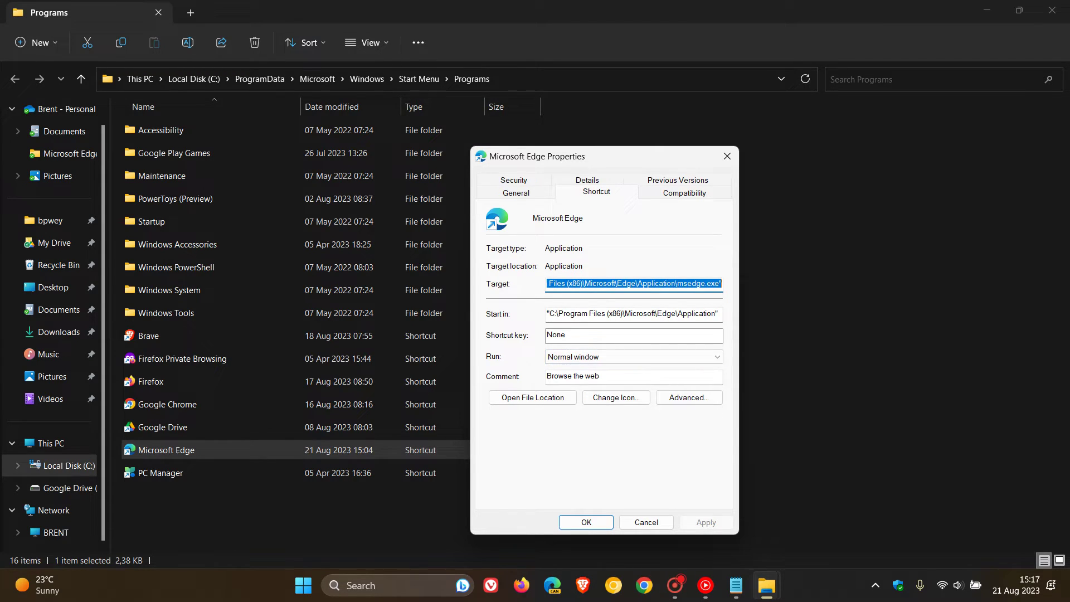
Copy the --disable-features=msOmniboxFocusRingRoundEmphasize line from Notepad, then minimize Notepad.
left_click(736, 585)
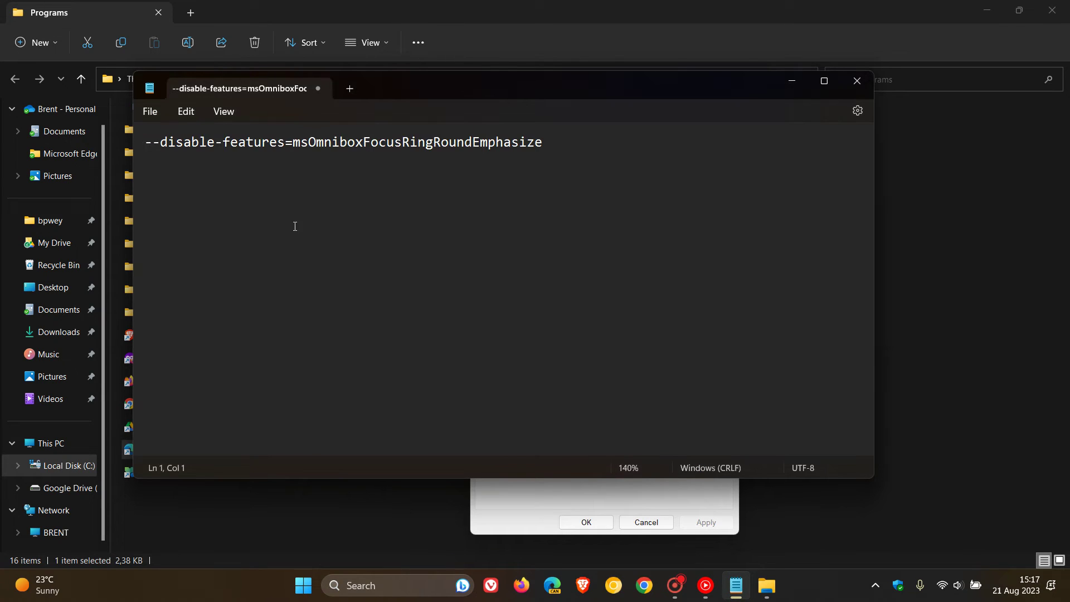
key("ctrl+a")
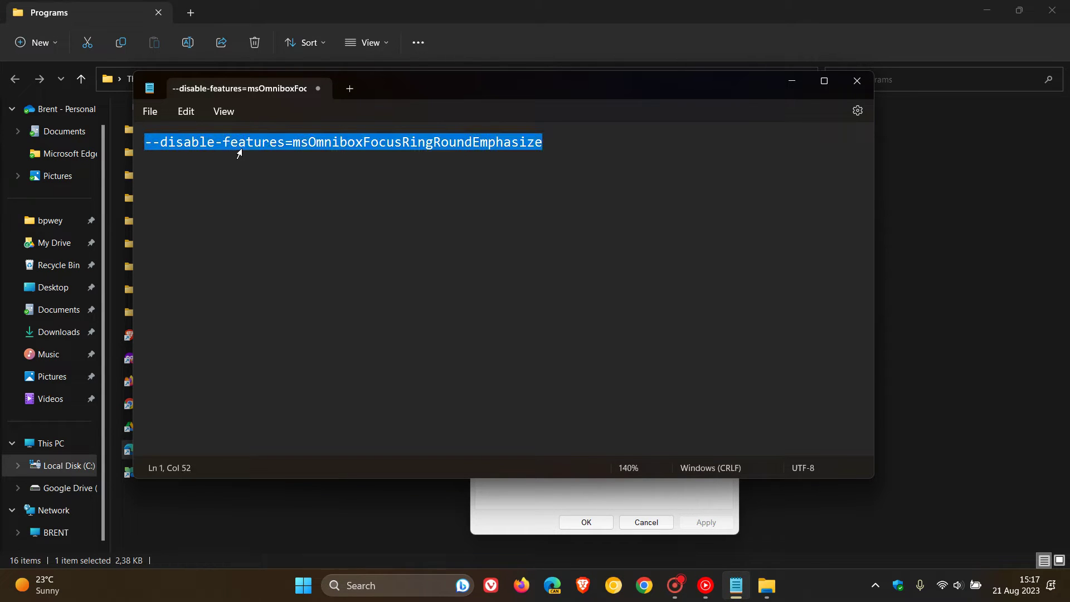
right_click(286, 143)
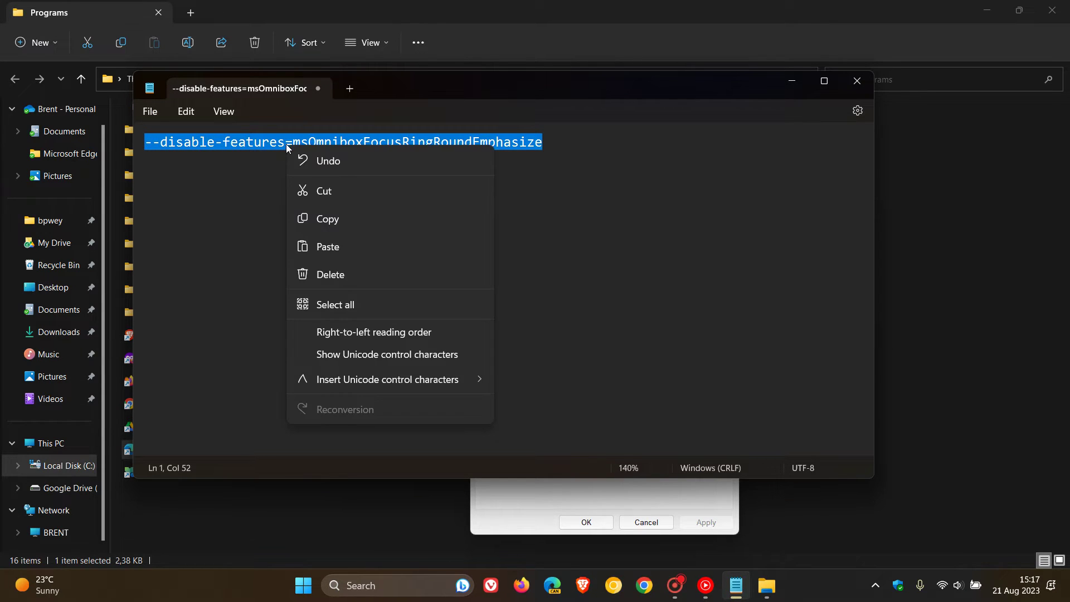
left_click(344, 222)
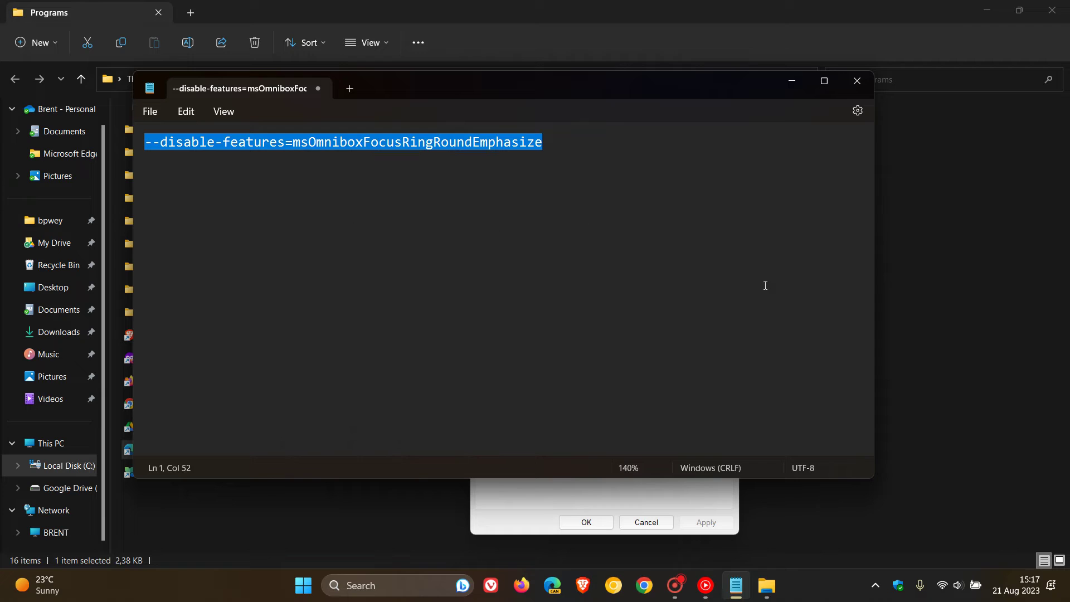
left_click(794, 84)
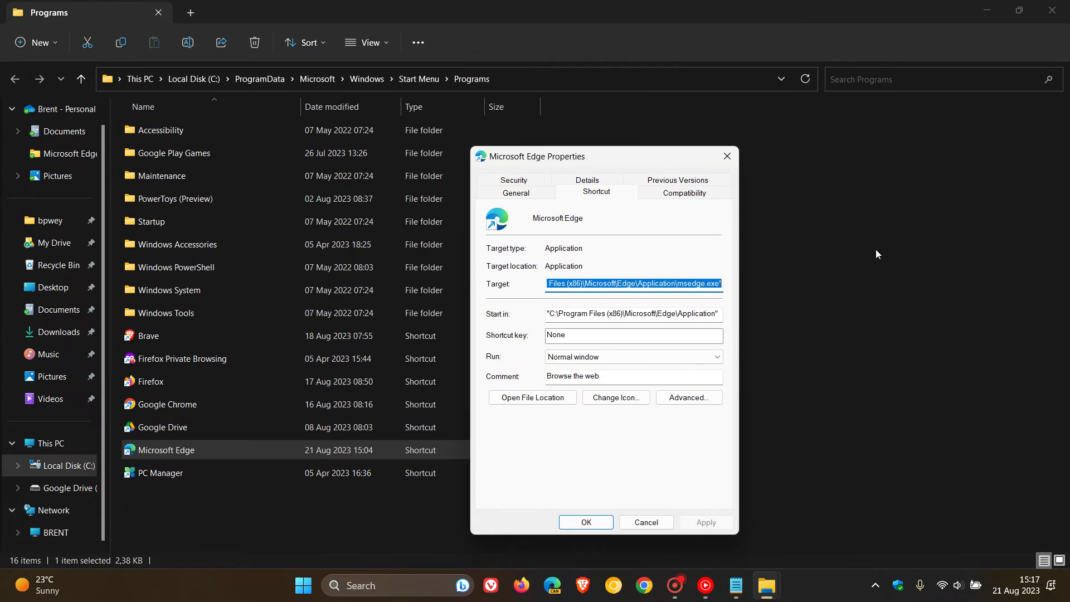
Paste --disable-features=msOmniboxFocusRingRoundEmphasize at the end of the Edge shortcut's Target.
left_click(720, 284)
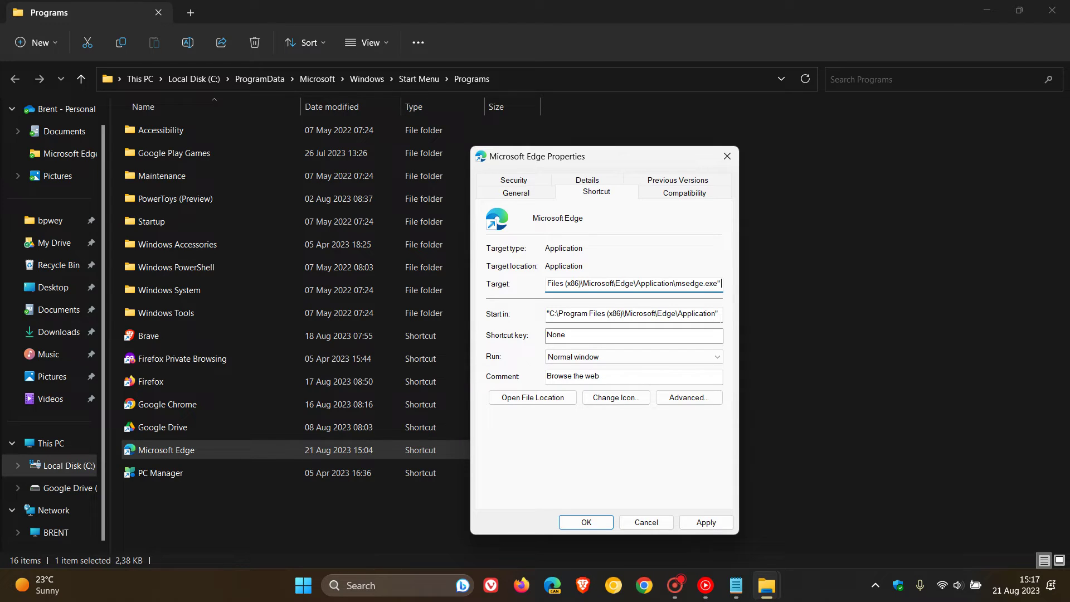
right_click(720, 284)
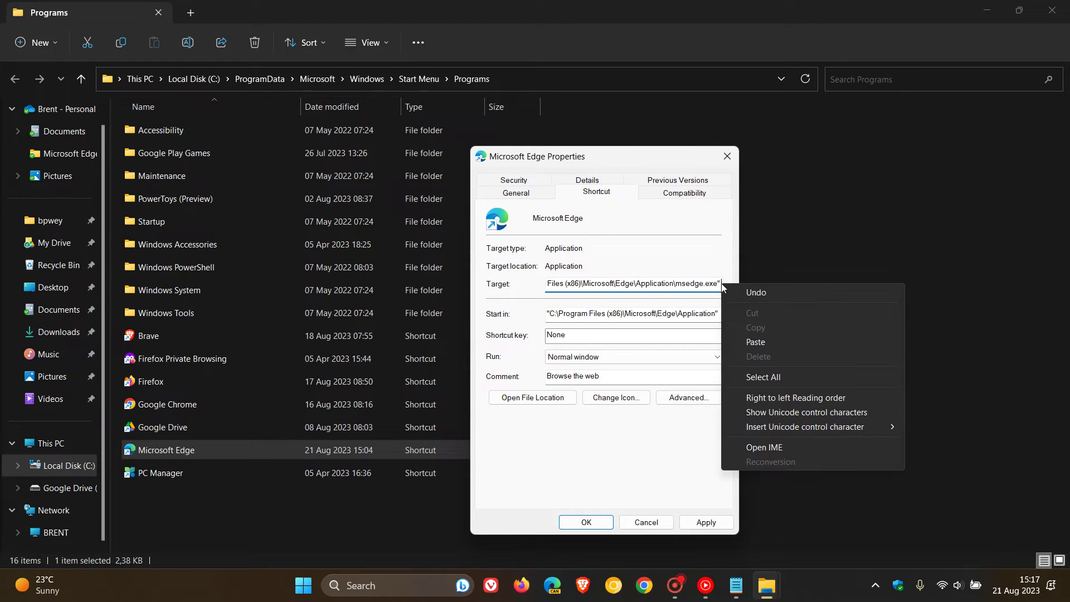
left_click(754, 339)
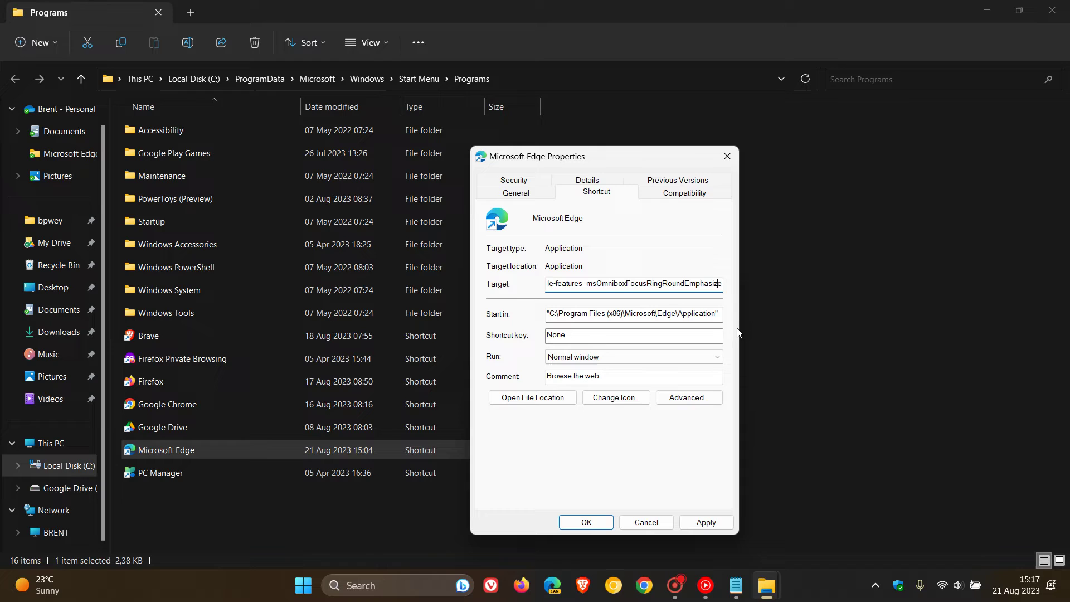
key("Left")
key("Left")
key("Left")
key("Left")
key("Left")
key("Left")
key("Left")
key("Left")
key("Left")
key("Left")
key("Left")
key("Left")
key("Left")
key("Left")
key("Left")
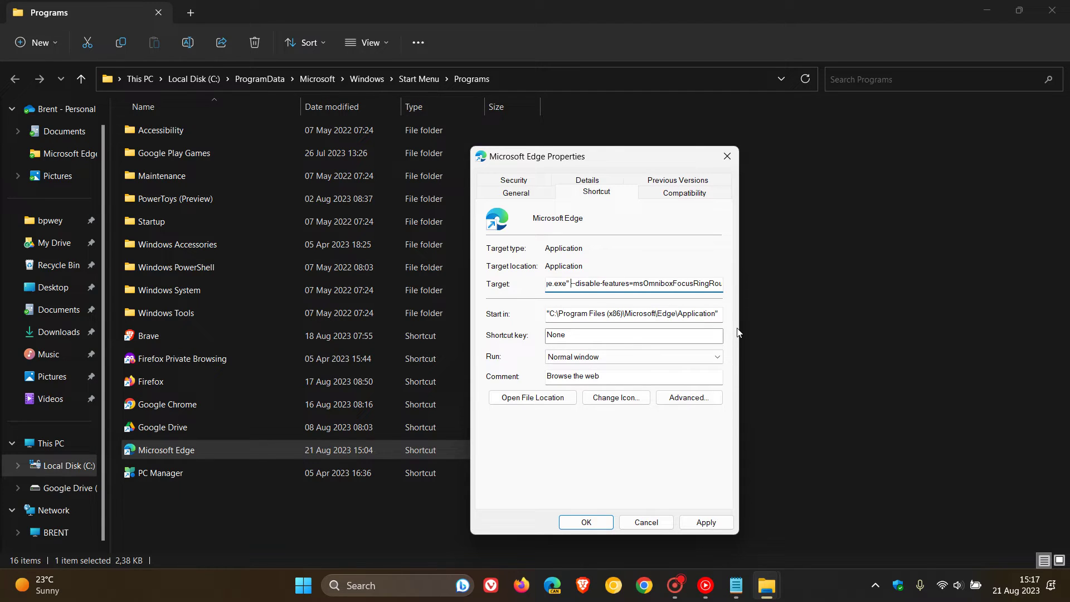
Apply the Target change with administrator permission, then close Properties and File Explorer.
left_click(717, 523)
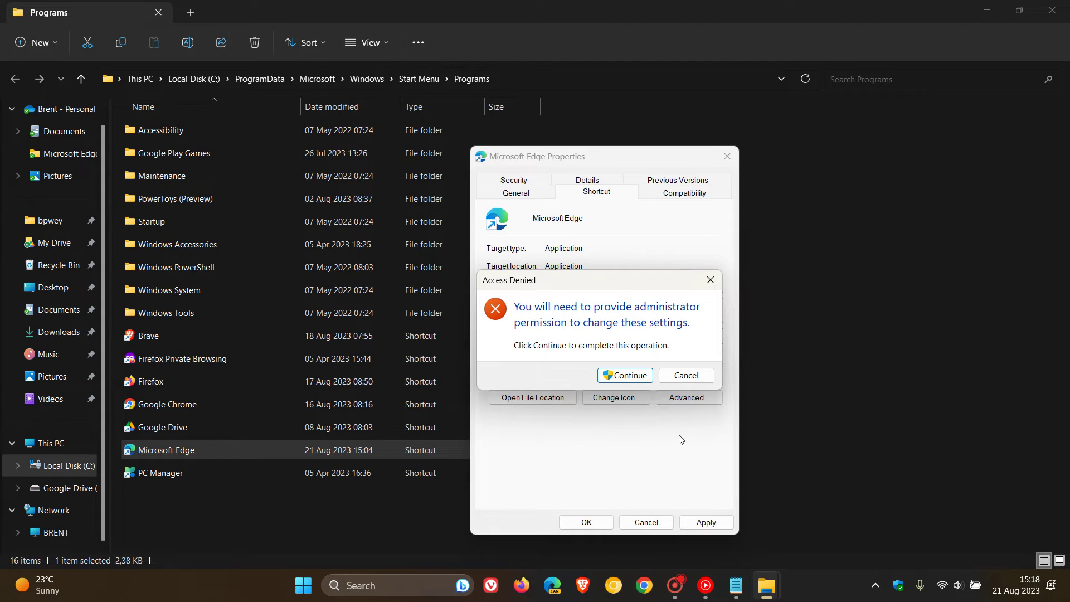
left_click(625, 375)
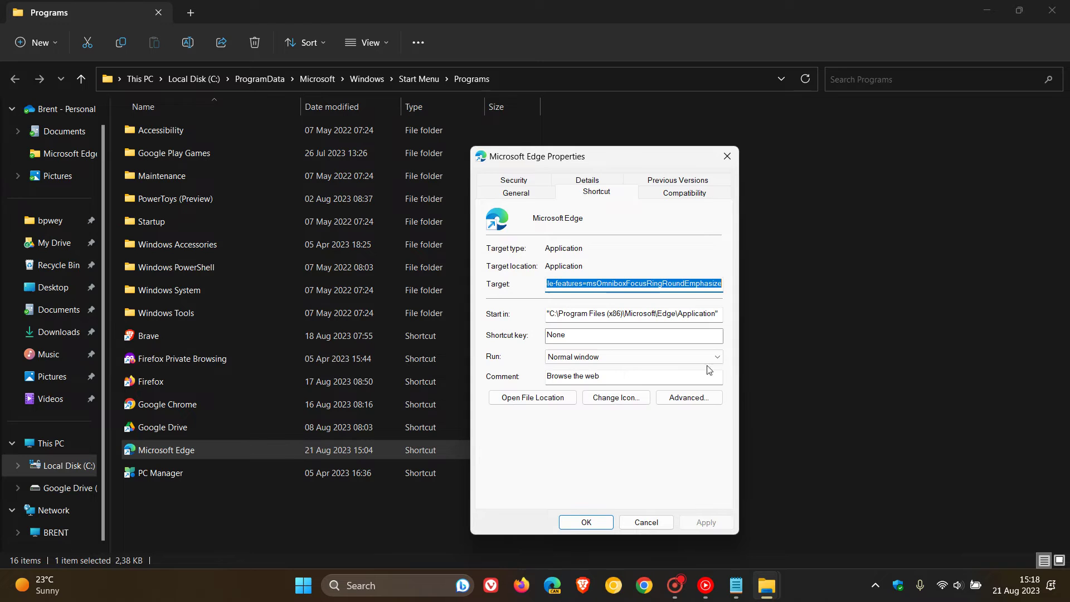
key("Return")
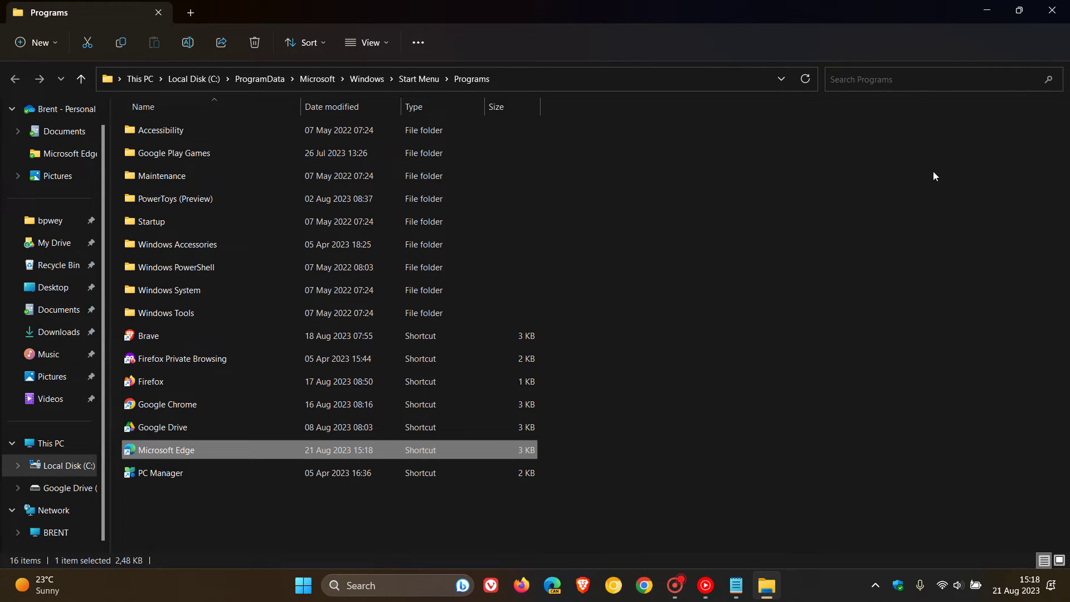
left_click(1052, 12)
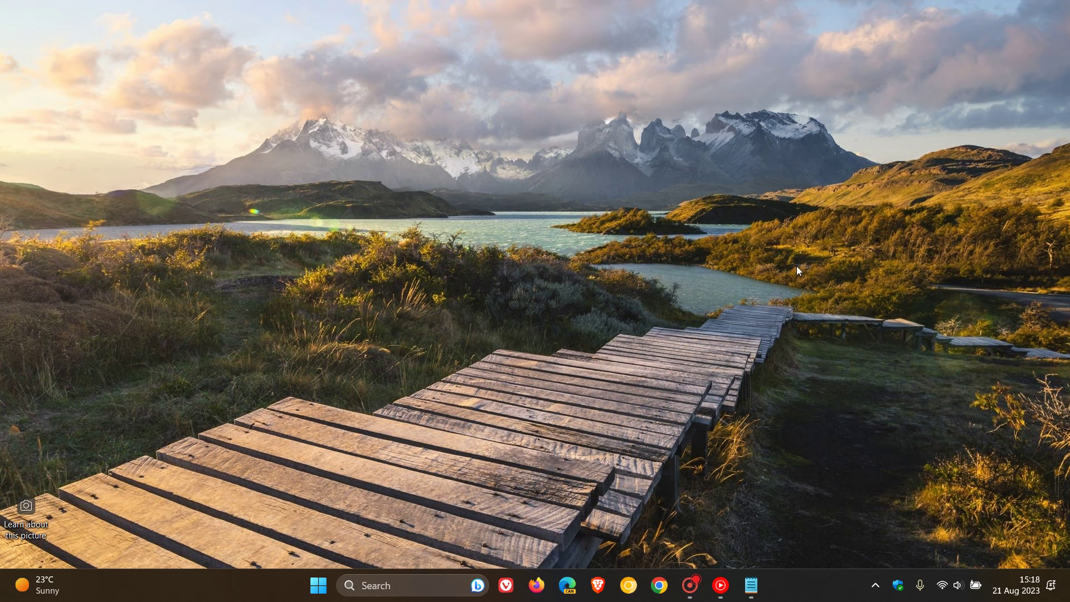
Relaunch Microsoft Edge from the All apps list, then minimise its window.
left_click(318, 585)
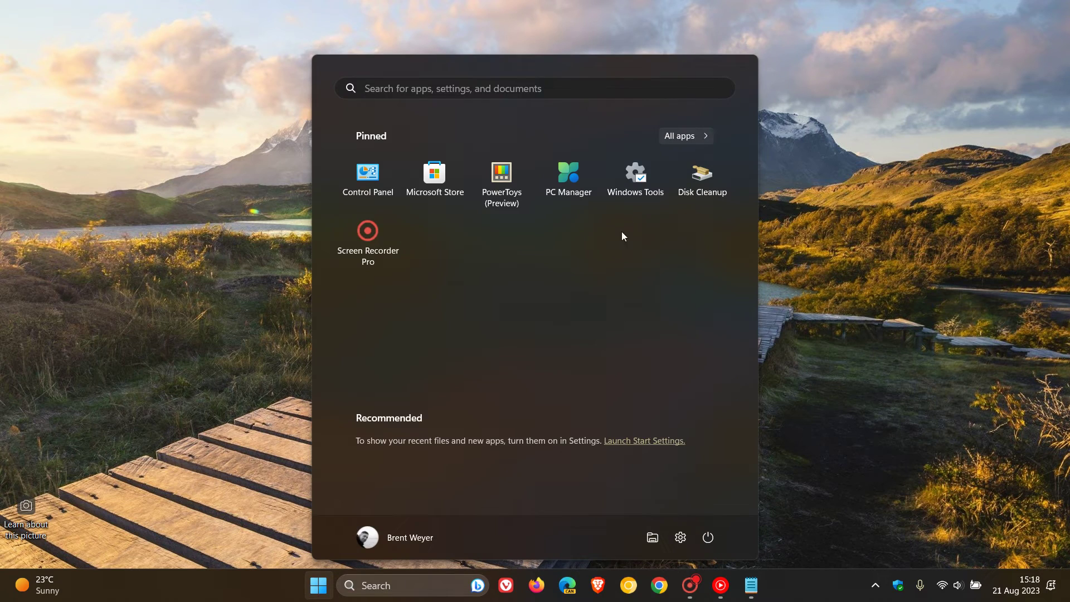
left_click(678, 135)
scroll(530, 276, "down", 10)
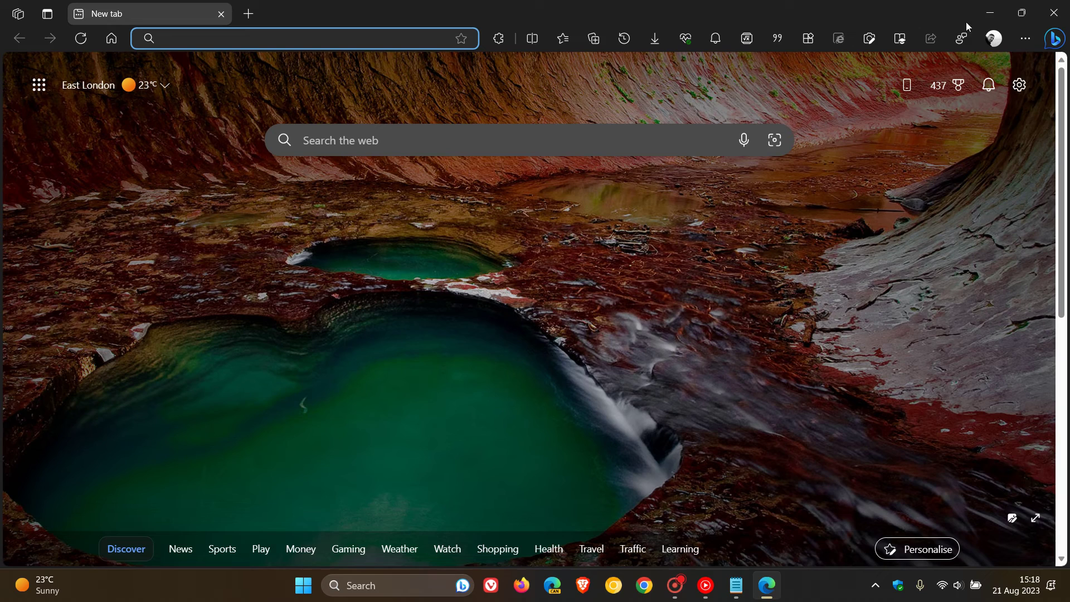
left_click(986, 16)
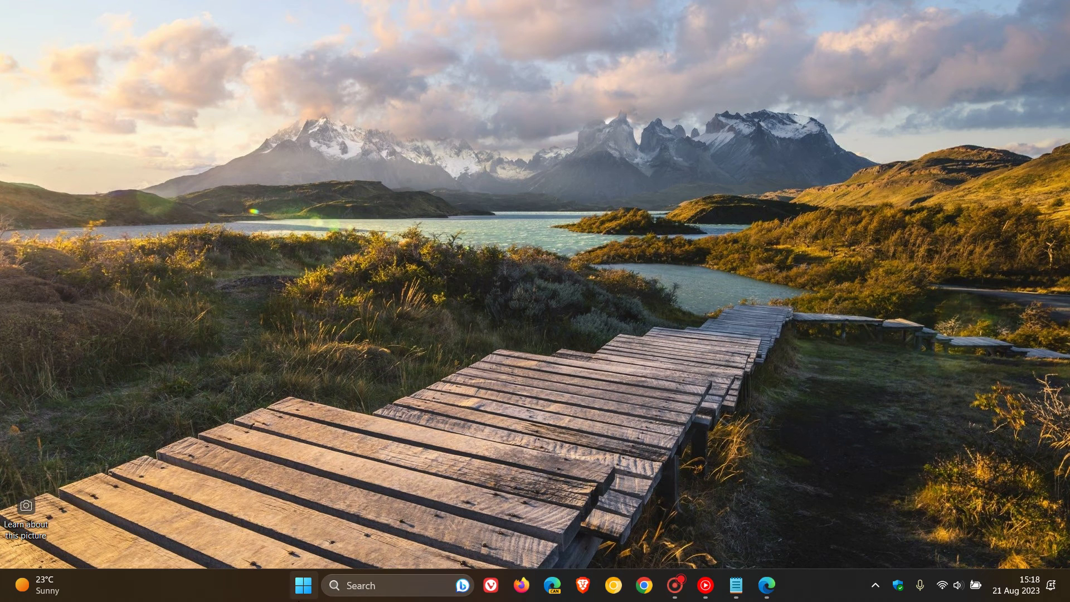
Drag Microsoft Edge from the All apps list onto the taskbar, then dismiss the Start menu.
left_click(308, 595)
left_click(690, 136)
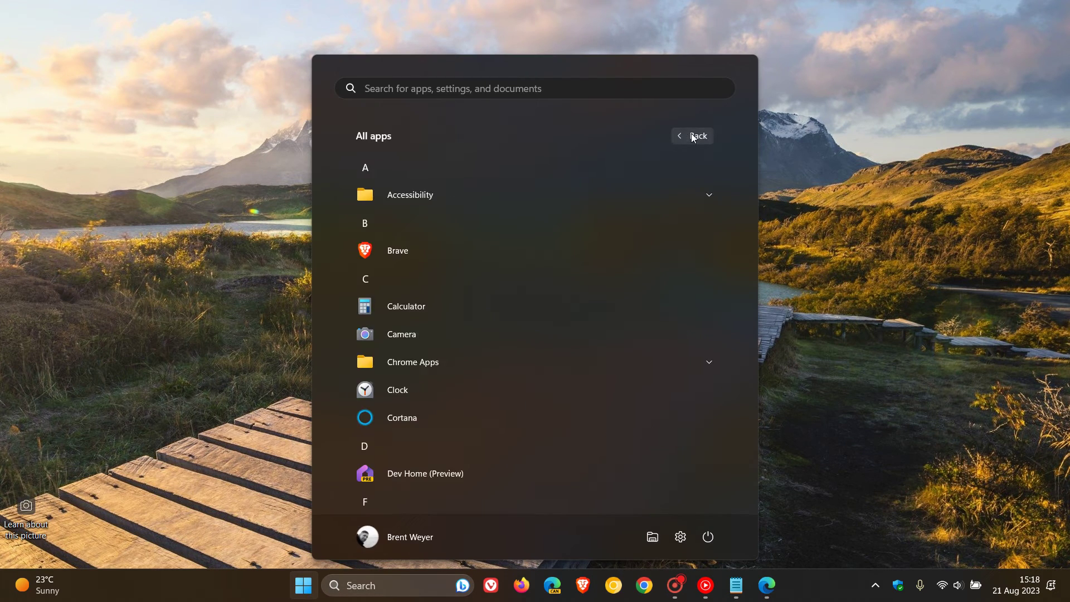
scroll(537, 263, "down", 12)
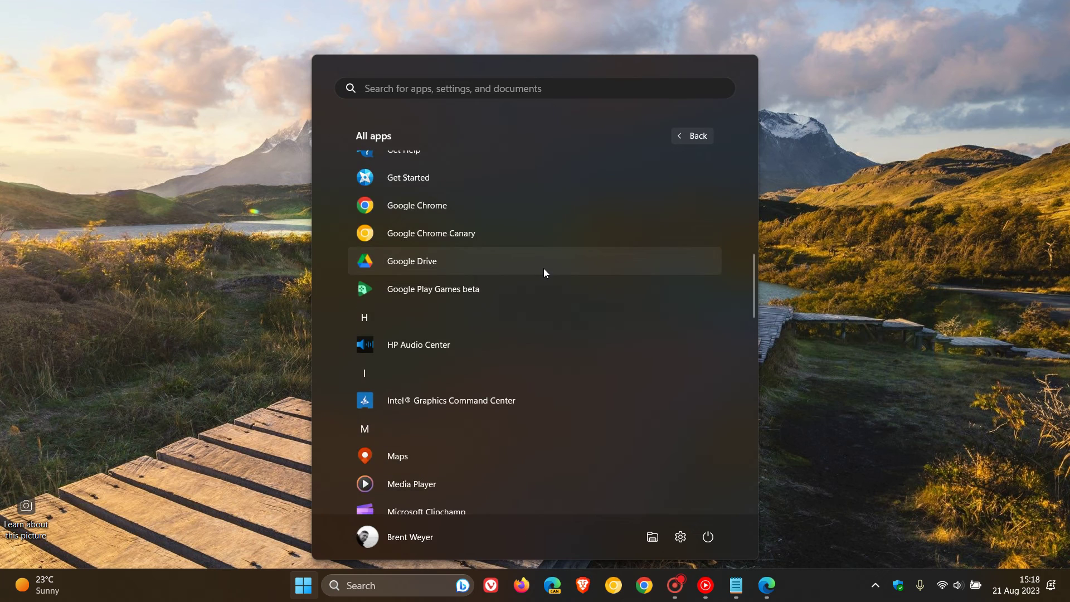
scroll(544, 270, "down", 3)
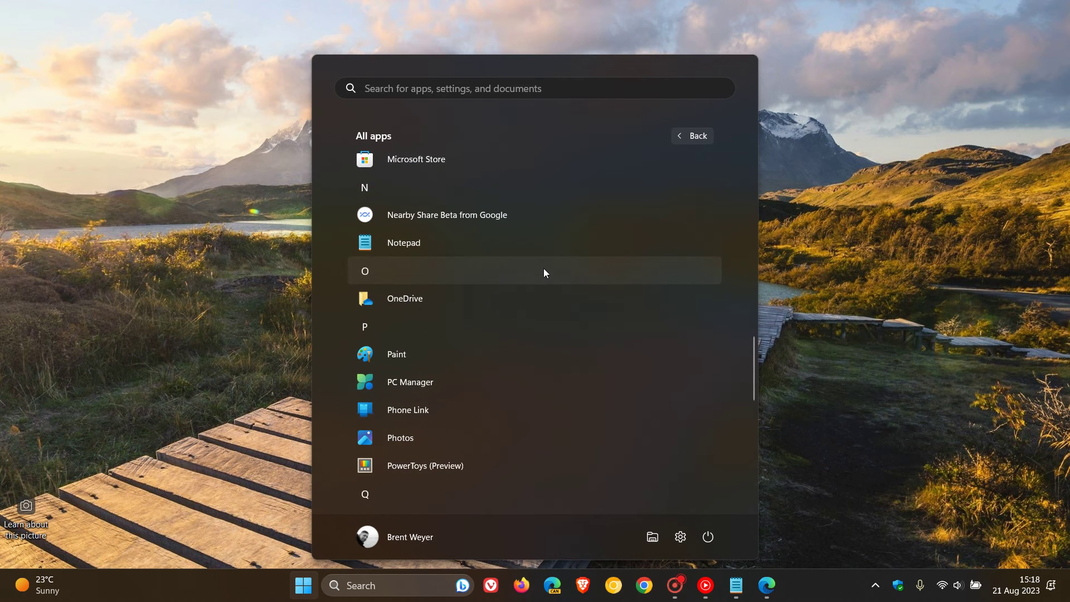
scroll(544, 269, "up", 3)
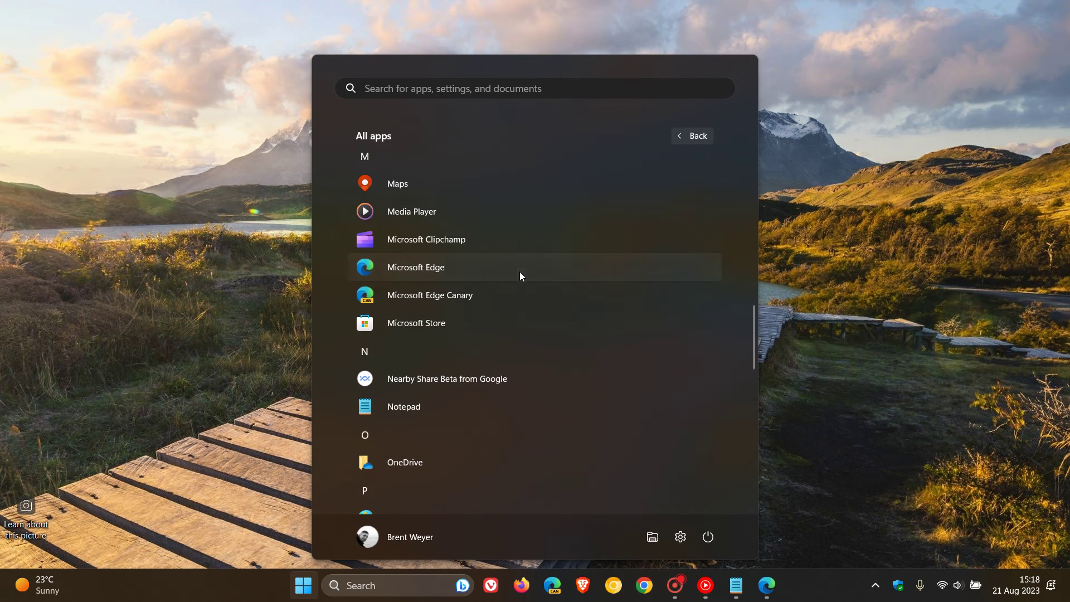
left_click_drag(519, 272, 823, 563)
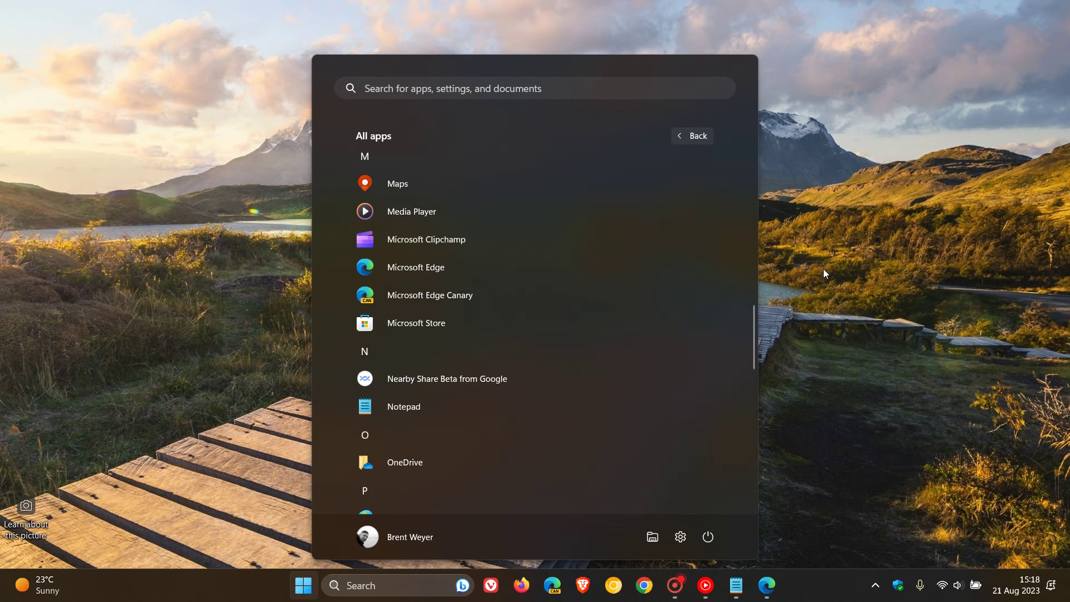
left_click(859, 131)
mouse_move(766, 590)
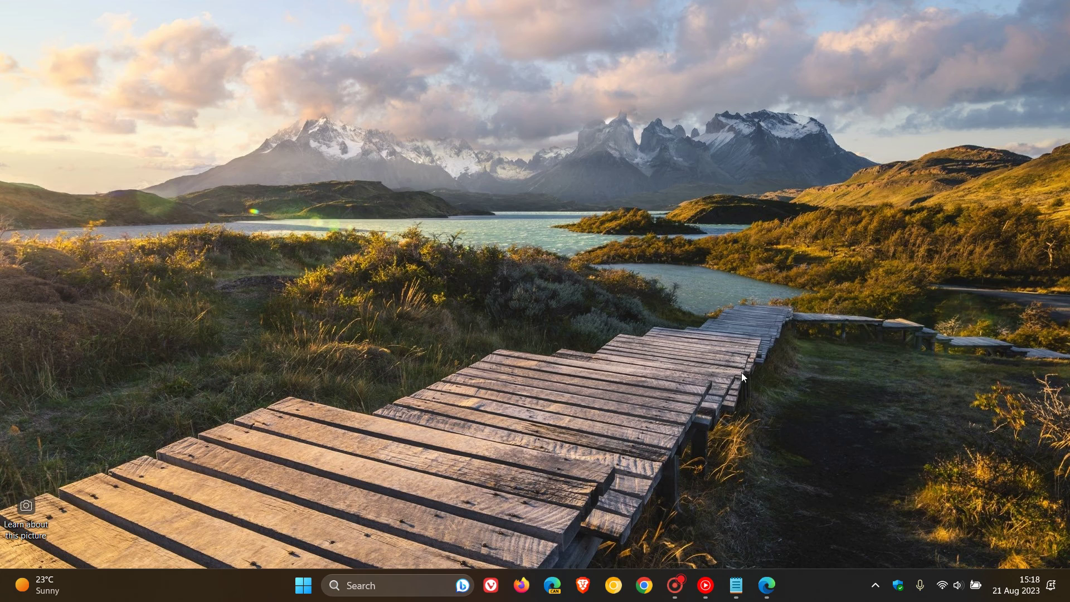
Restore the minimised Edge window from its new taskbar icon to show the New tab page.
left_click(767, 586)
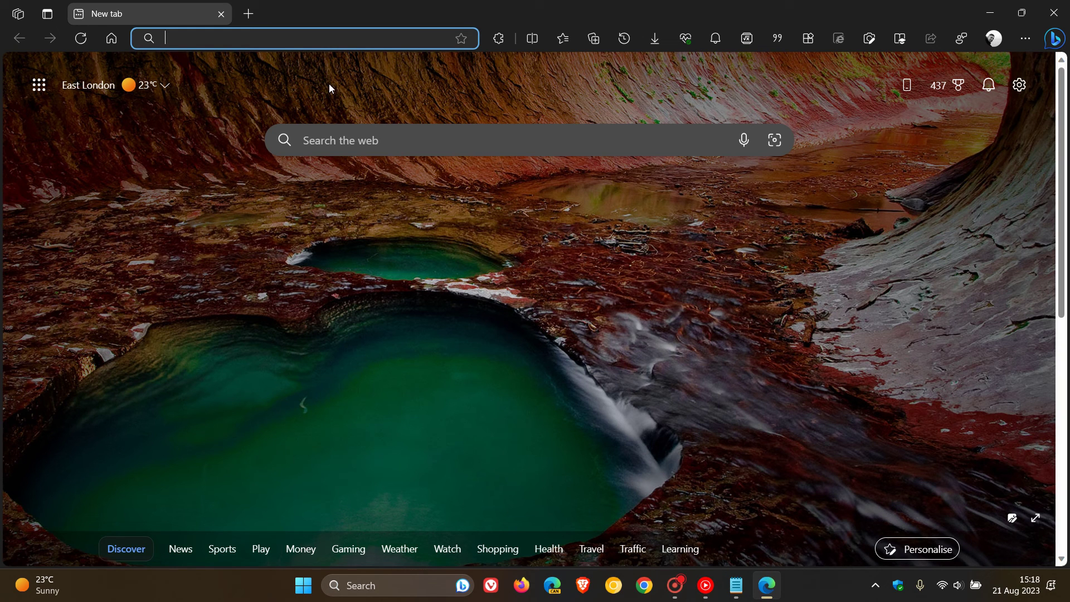